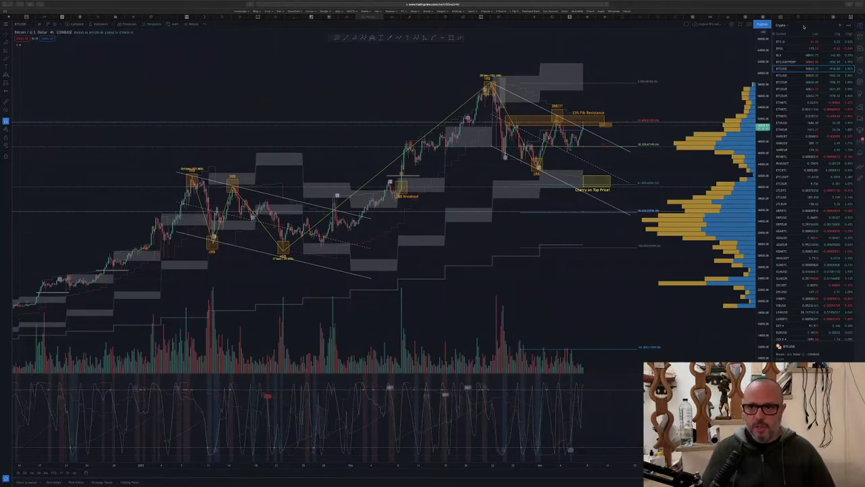
Step: Enlarge the 4-hour BTCUSD chart page and highlight the descending channel drawn from the February high
click(804, 27)
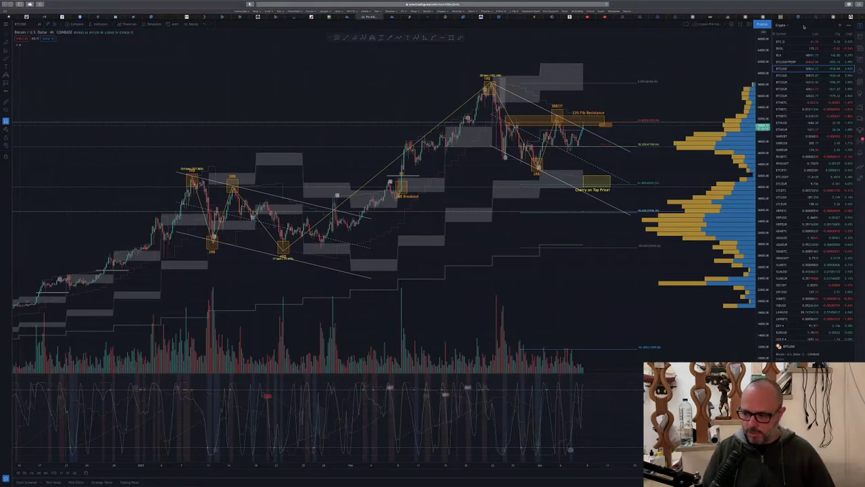
key(ctrl+plus)
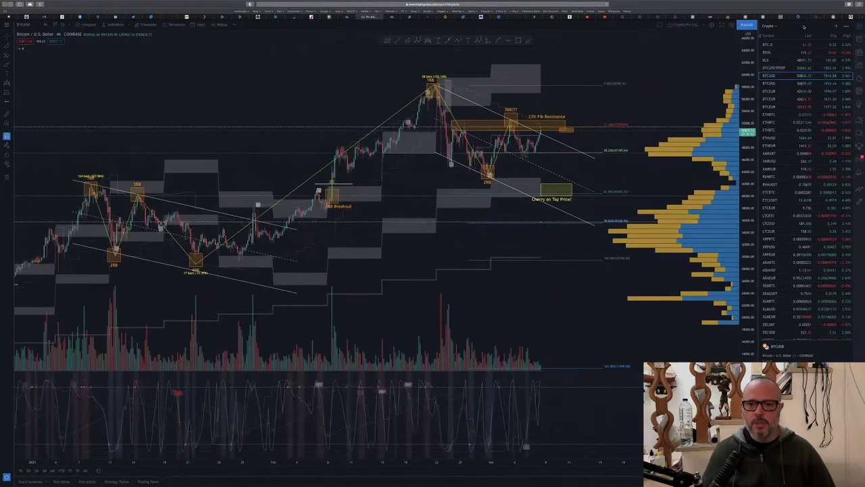
key(ctrl+plus)
key(ctrl+plus)
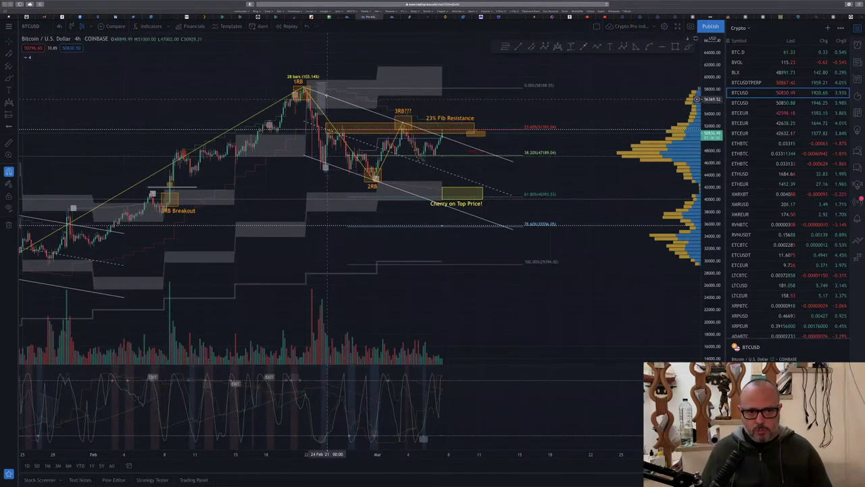
click(326, 95)
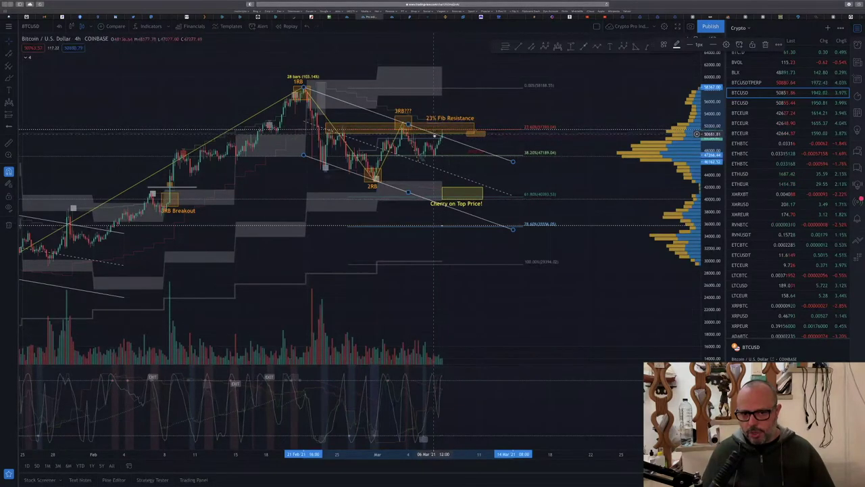
click(453, 152)
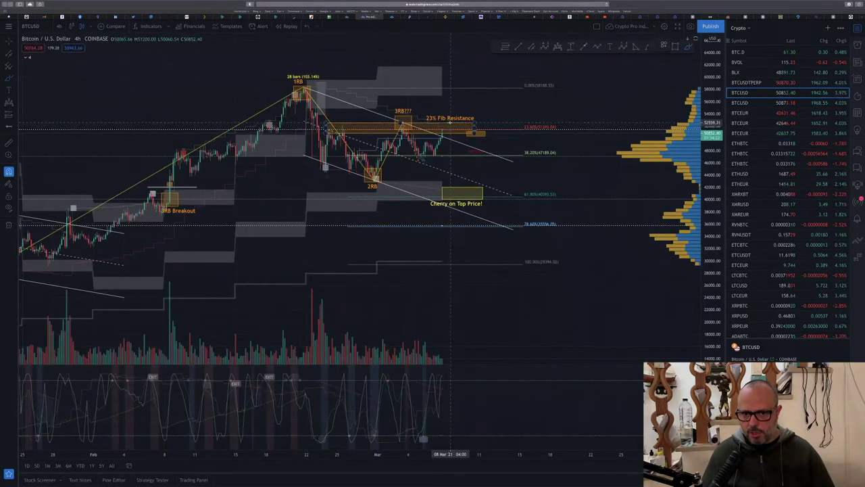
Step: Circle the latest candles at the 23% Fib resistance with a yellow brush stroke and delete the drawing
drag(448, 124, 443, 138)
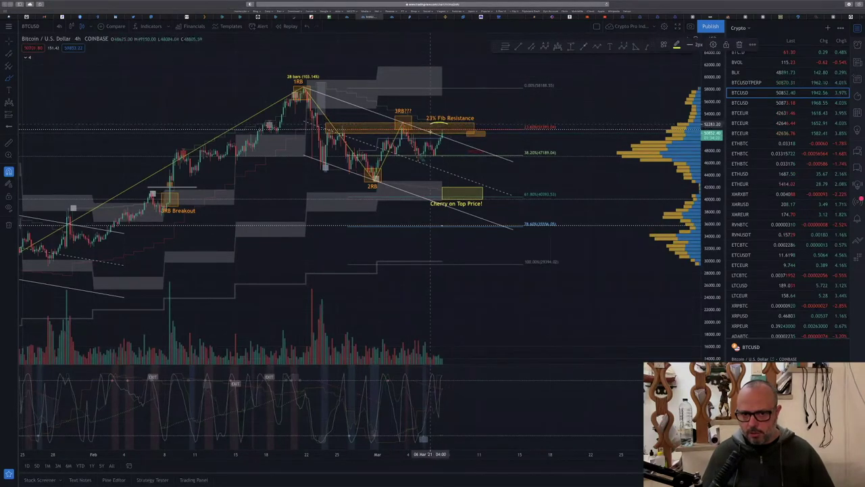
mouse_move(441, 139)
mouse_down()
mouse_move(452, 134)
mouse_move(445, 125)
mouse_up()
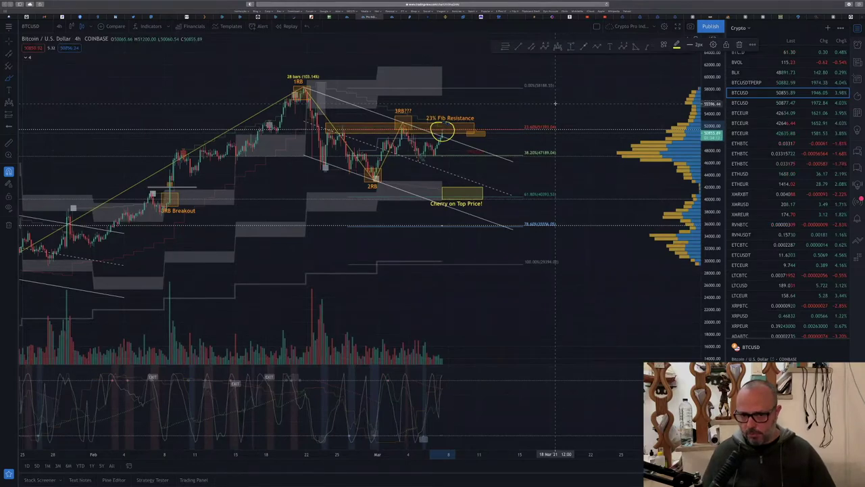
key(Delete)
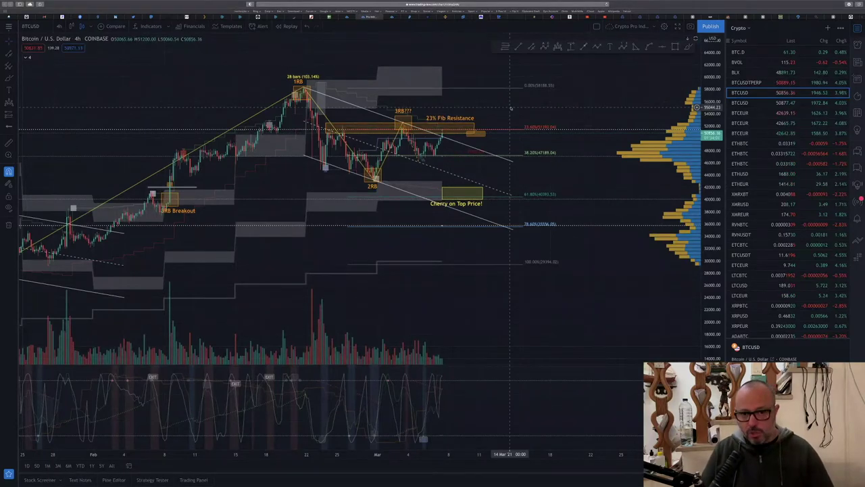
Step: Switch the BTCUSD channel chart to the 1D interval
text(240)
key(BackSpace)
key(BackSpace)
key(BackSpace)
text(1D)
key(Return)
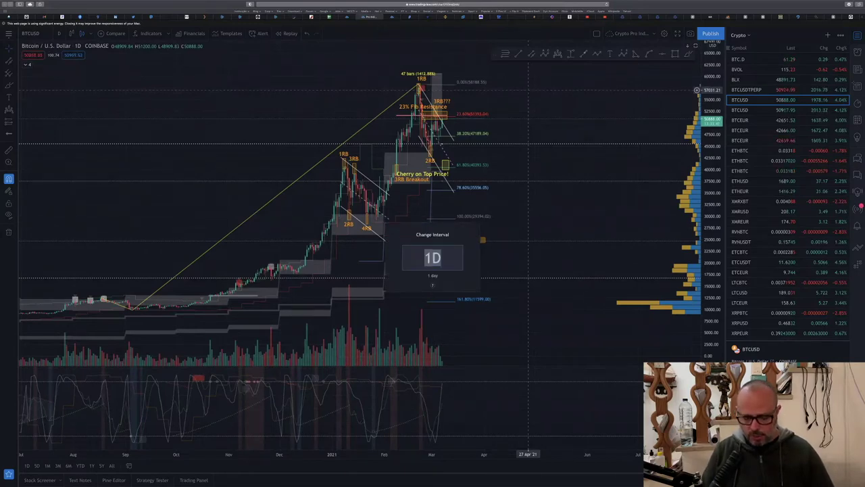
Step: Return the BTCUSD chart to the 4H interval and bring up the BLX chart with the P2T (Price To Time) Model
text(4H)
key(Return)
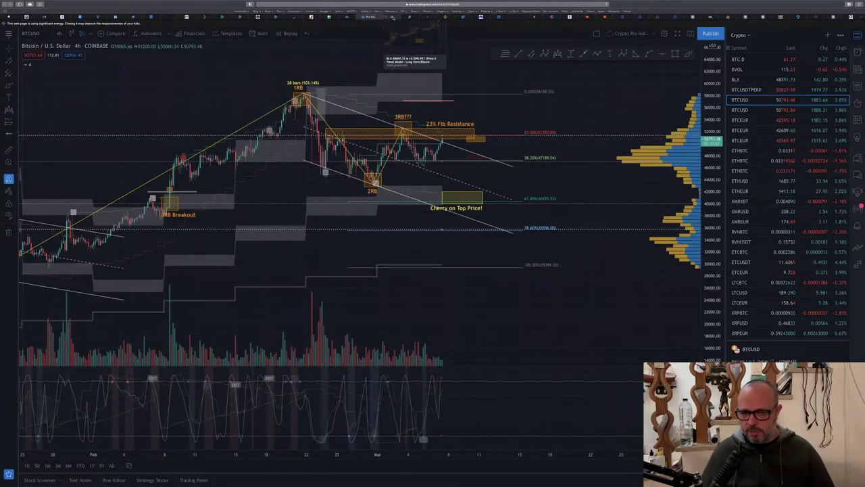
click(392, 17)
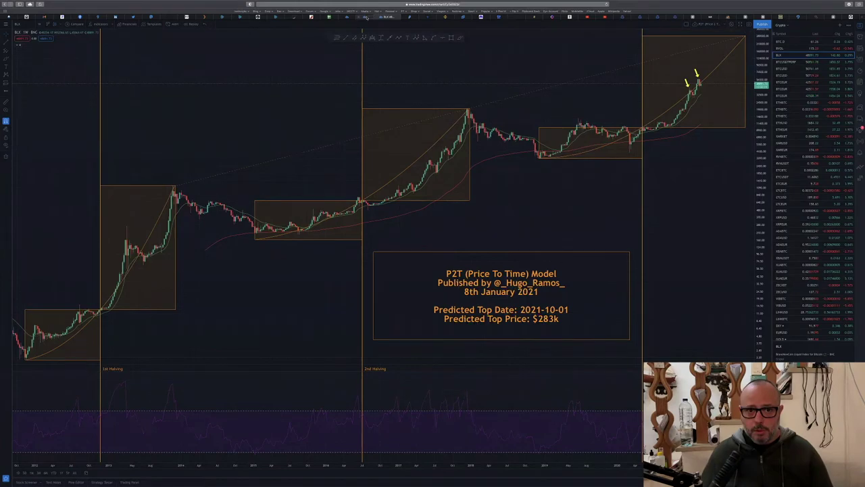
Step: Bring up the BTCUSD chart with the Crypto MRI layout and set its interval to 1M
click(365, 17)
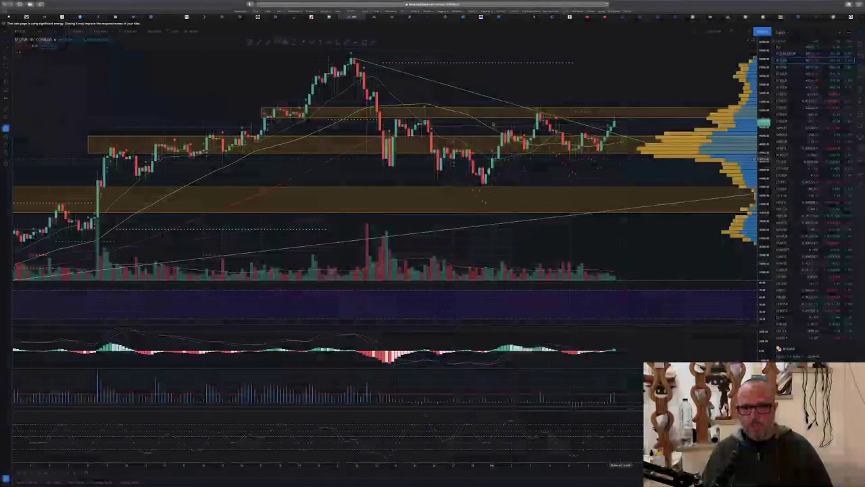
text(240)
text(1)
key(BackSpace)
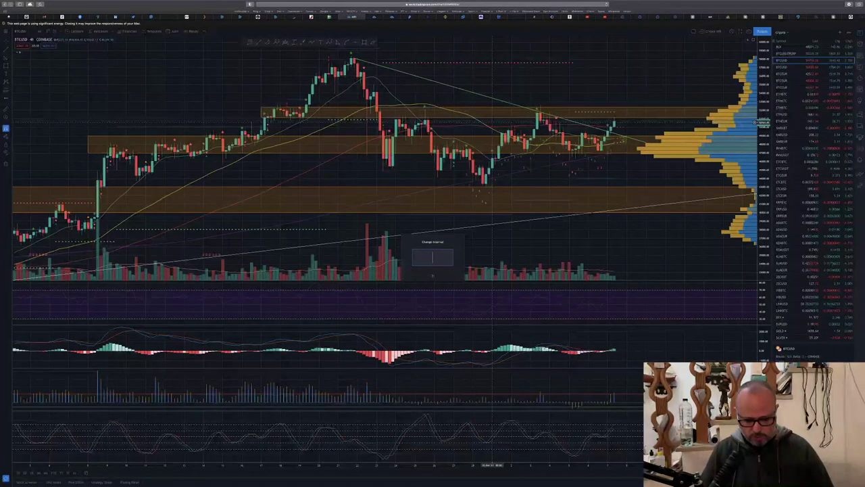
key(Return)
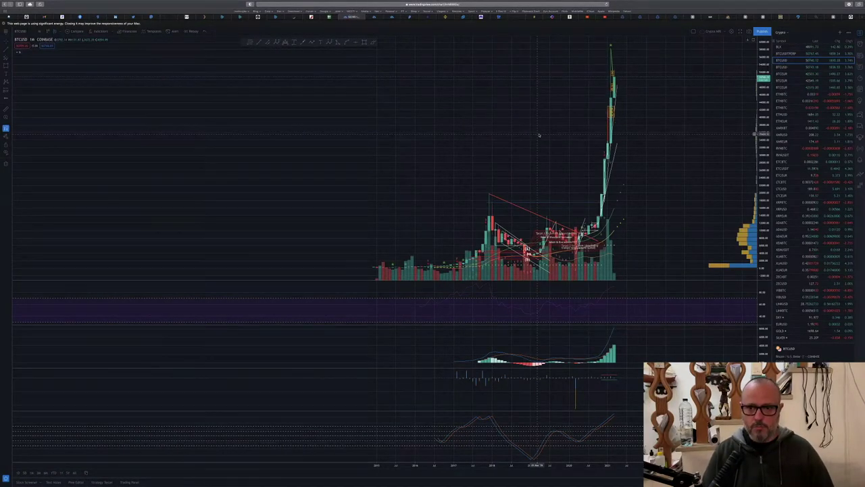
Step: Enlarge the Crypto MRI chart page and change the chart's interval to 1D
key(super+equal)
key(super+equal)
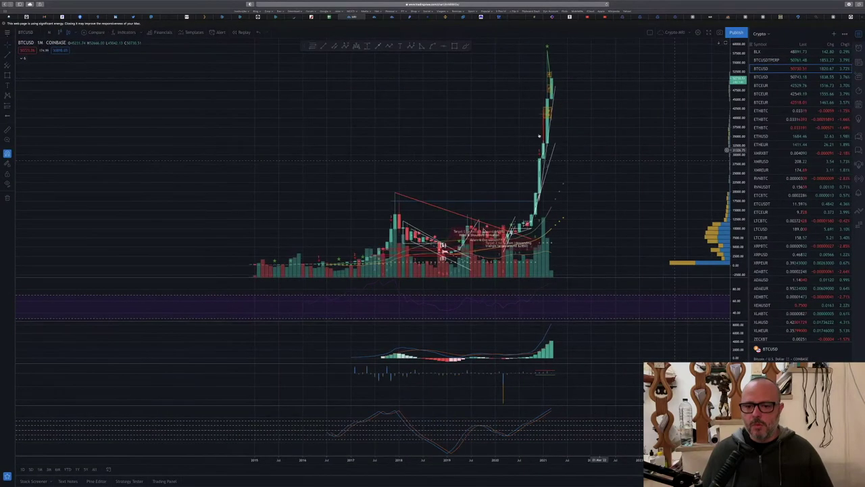
key(super+equal)
key(super+equal)
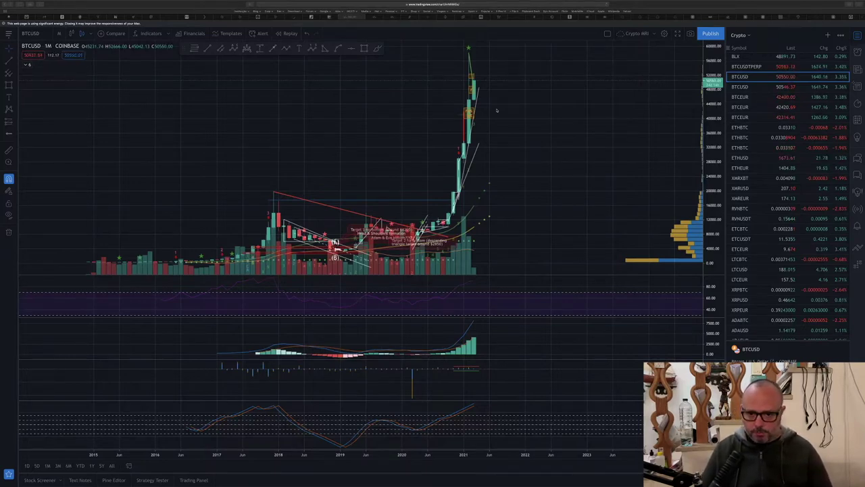
key(super+Tab)
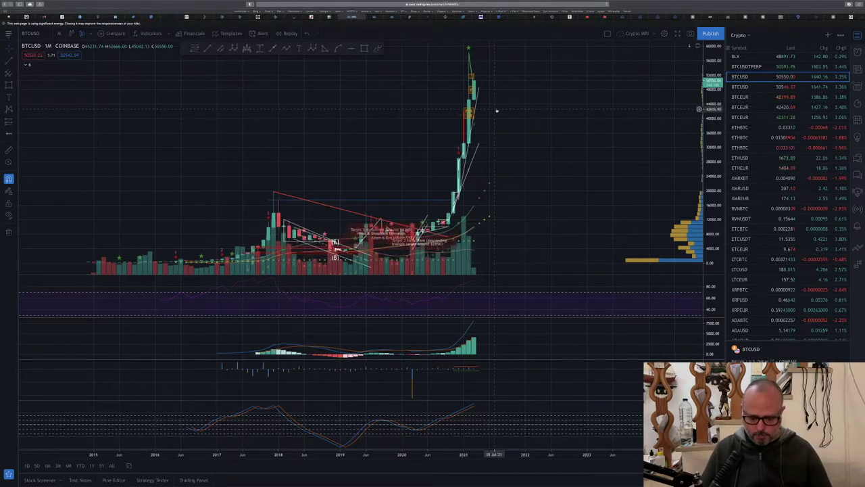
text(1D)
key(Return)
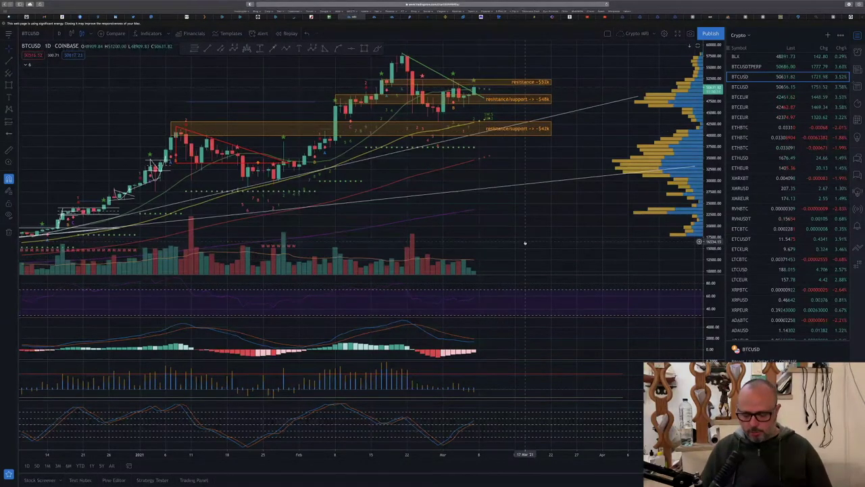
Step: Change the Crypto MRI chart's interval from daily to 4h
key(comma)
text(4)
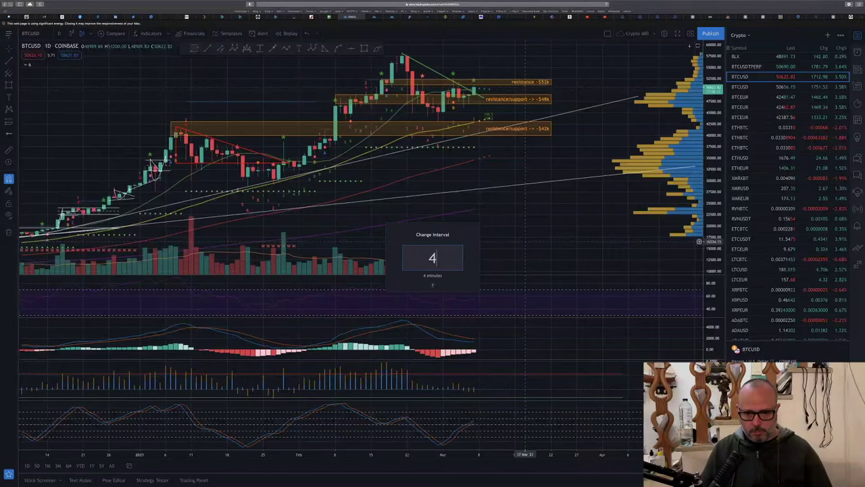
text(hh)
key(BackSpace)
key(Return)
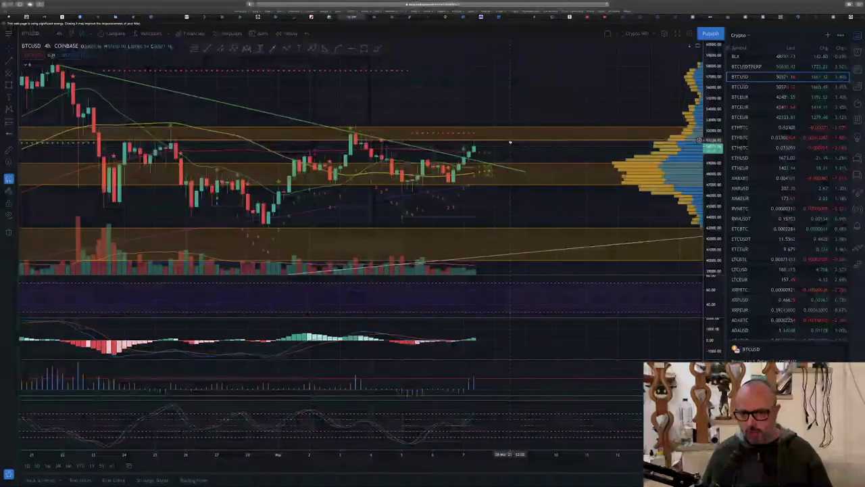
Step: Set the Crypto MRI chart's interval to 1h for a closer view of the recent candles
key(comma)
text(1h)
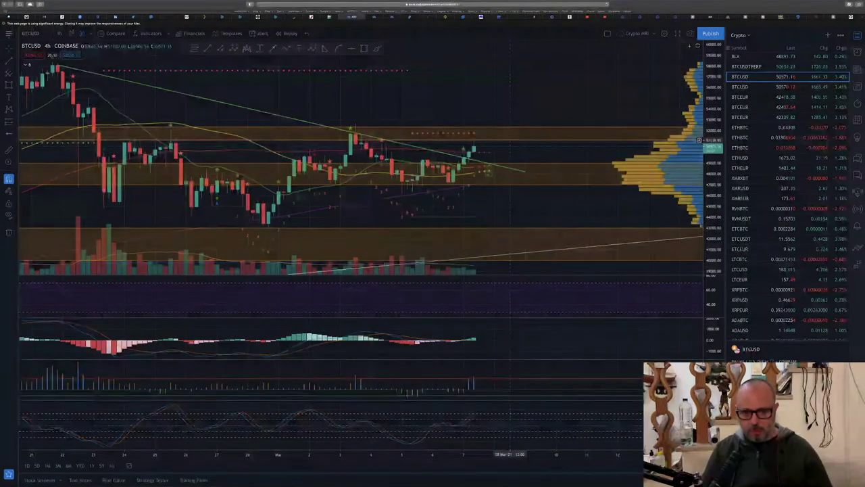
key(Return)
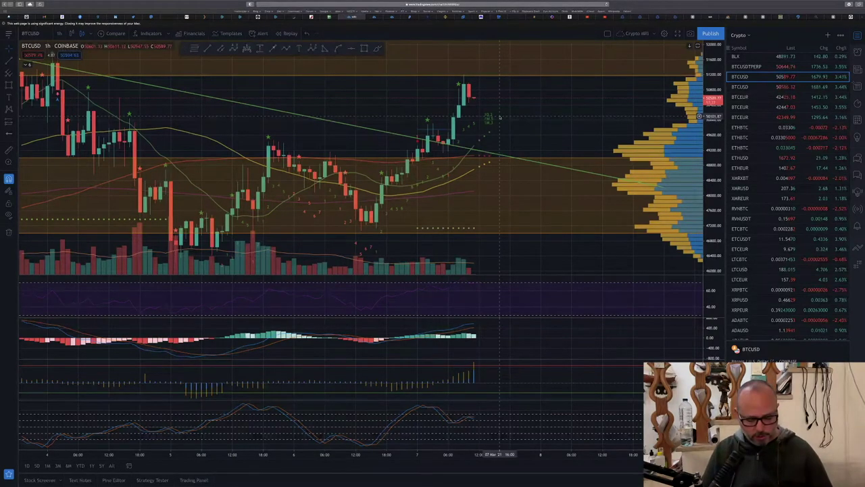
Step: Restore the 4H interval on the Crypto MRI chart and go back to the BTCUSD chart with the descending channel
key(comma)
text(4H)
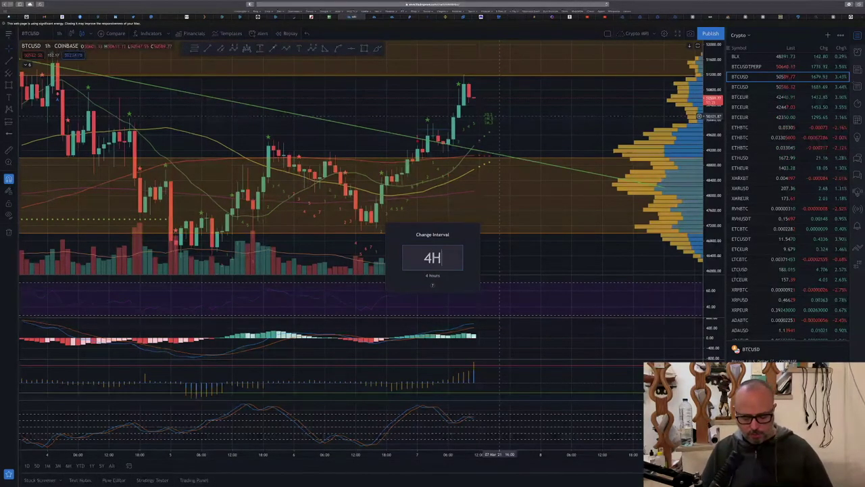
key(Return)
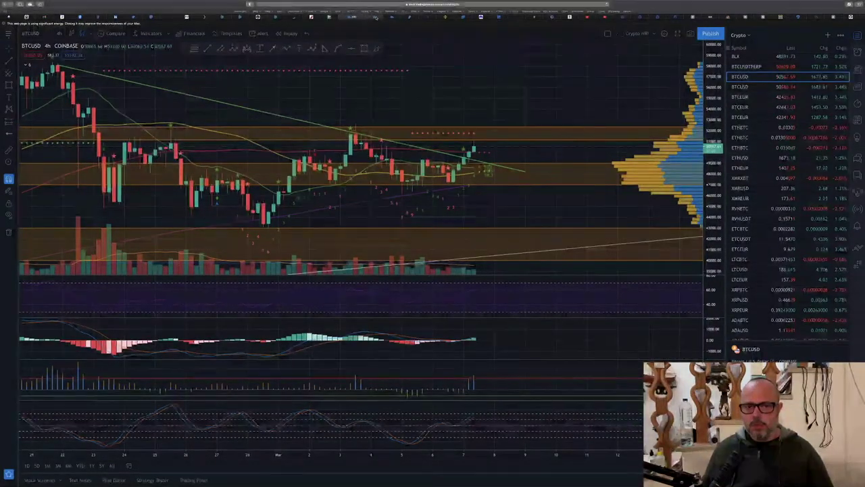
click(375, 17)
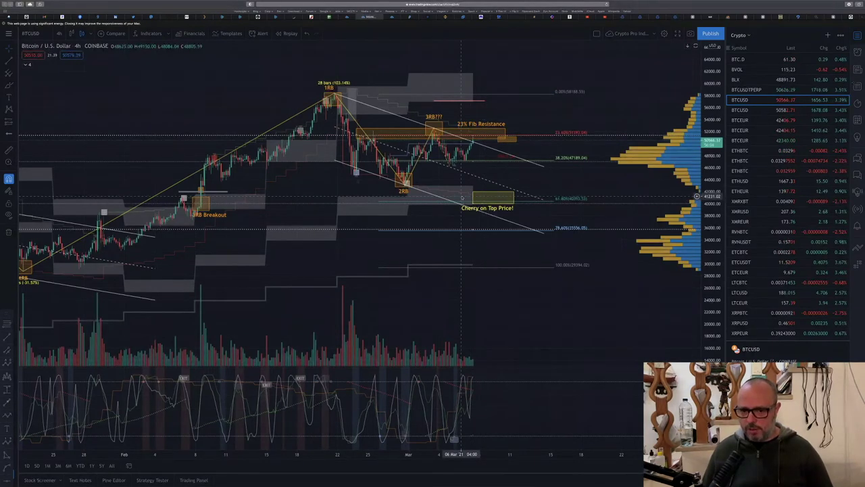
Step: Compare the BLX Price To Time model with the BTCUSD descending-channel chart, and reopen the Crypto MRI chart
click(391, 17)
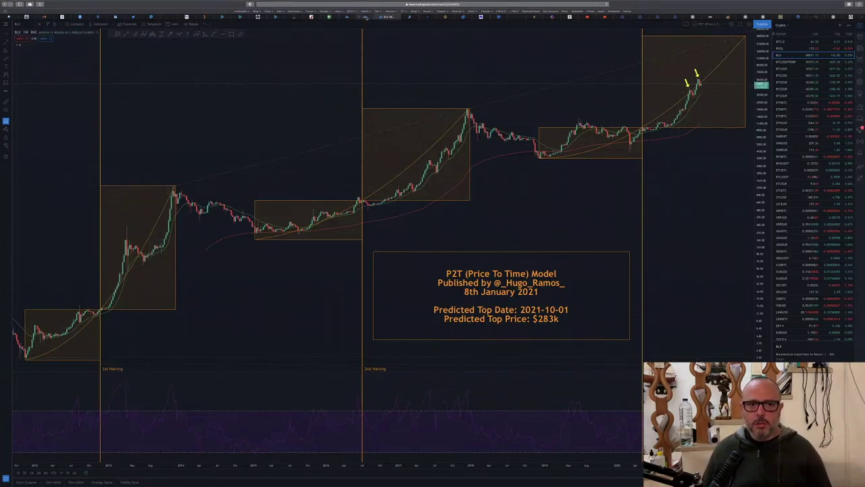
click(365, 17)
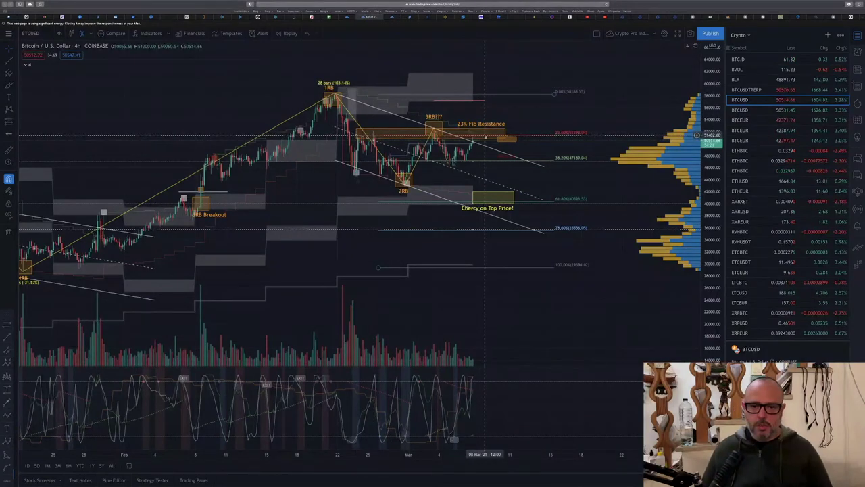
click(391, 17)
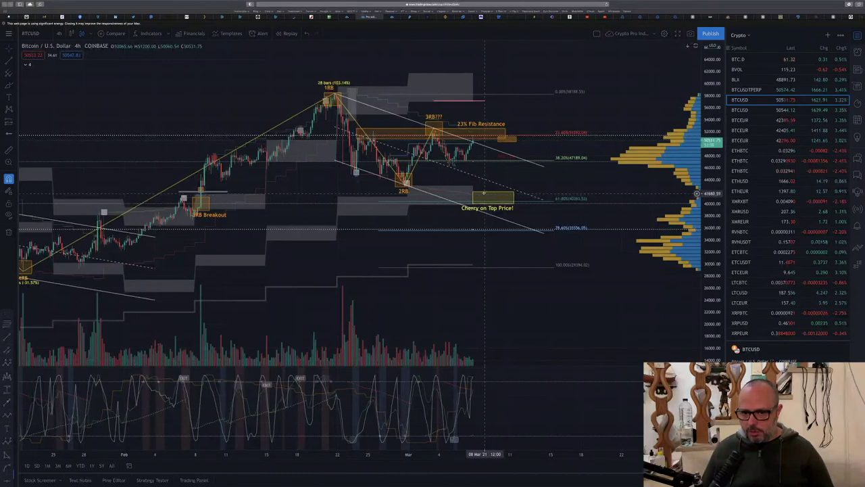
click(346, 17)
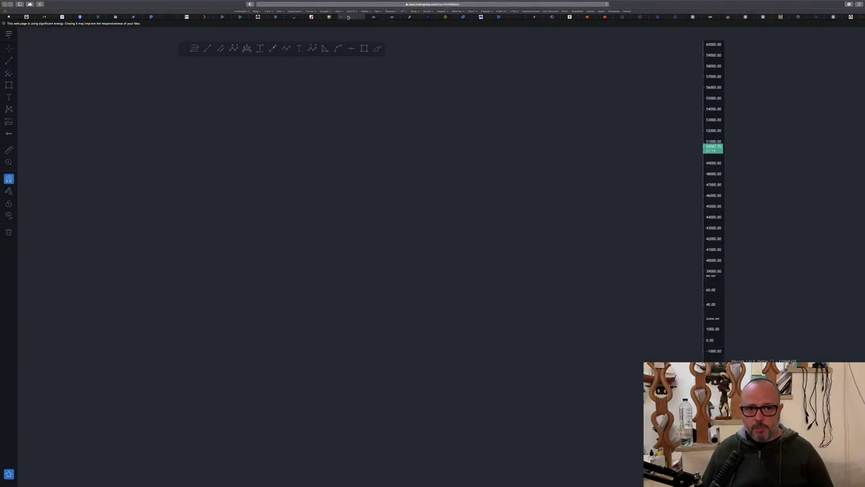